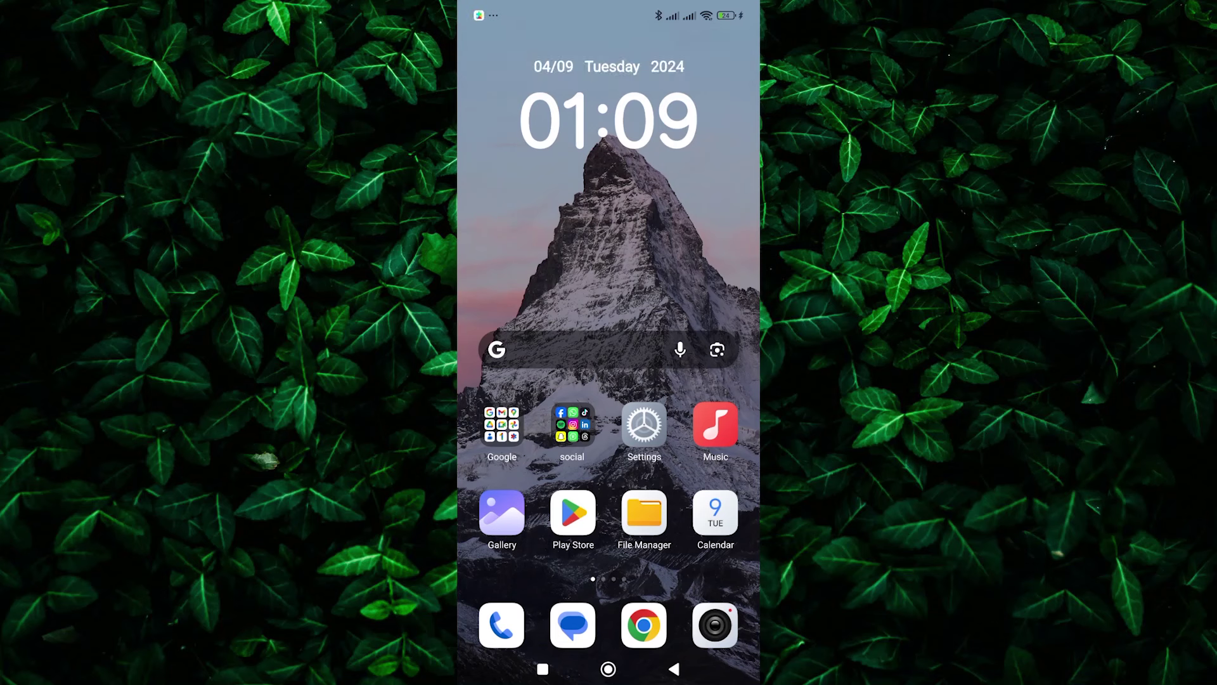
# - Open the social apps folder and launch Instagram from it
pyautogui.click(573, 424)
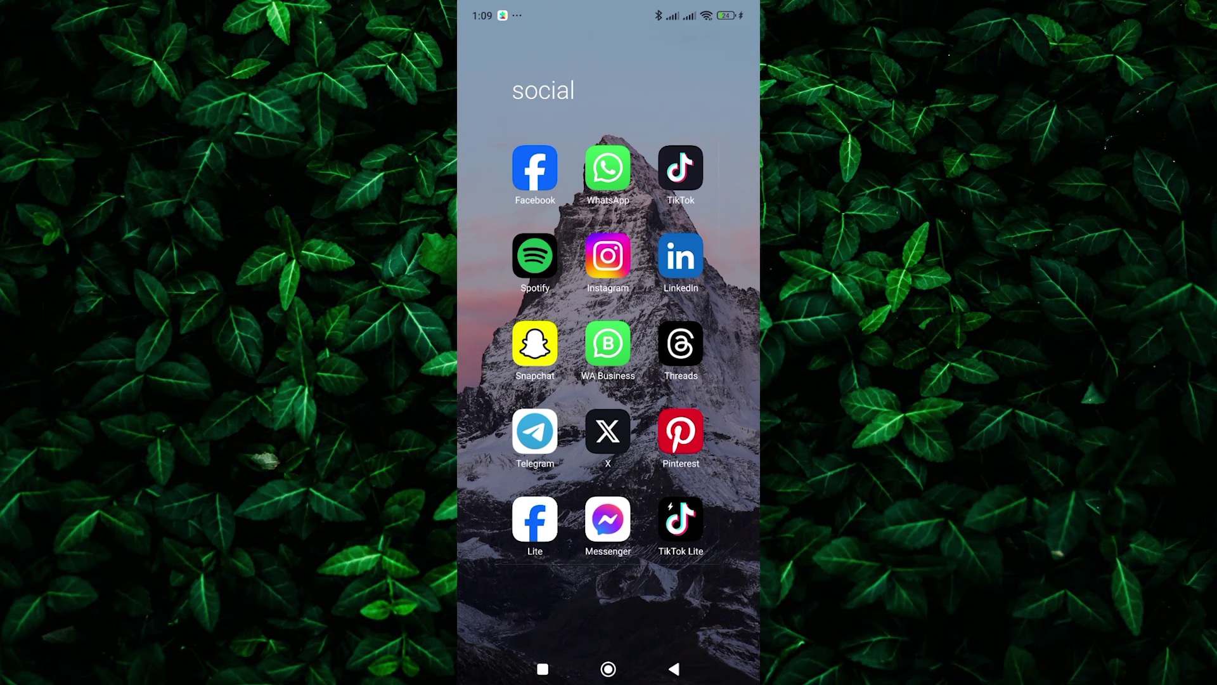
pyautogui.click(608, 256)
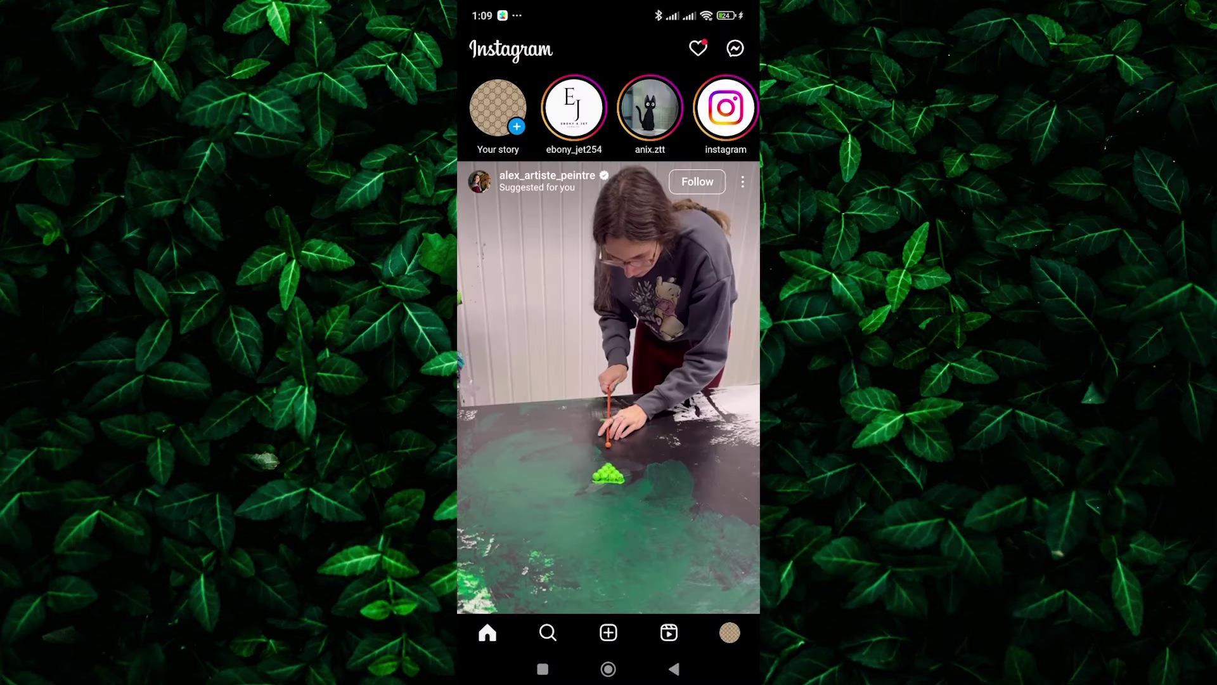
pyautogui.scroll(-5, 609, 381)
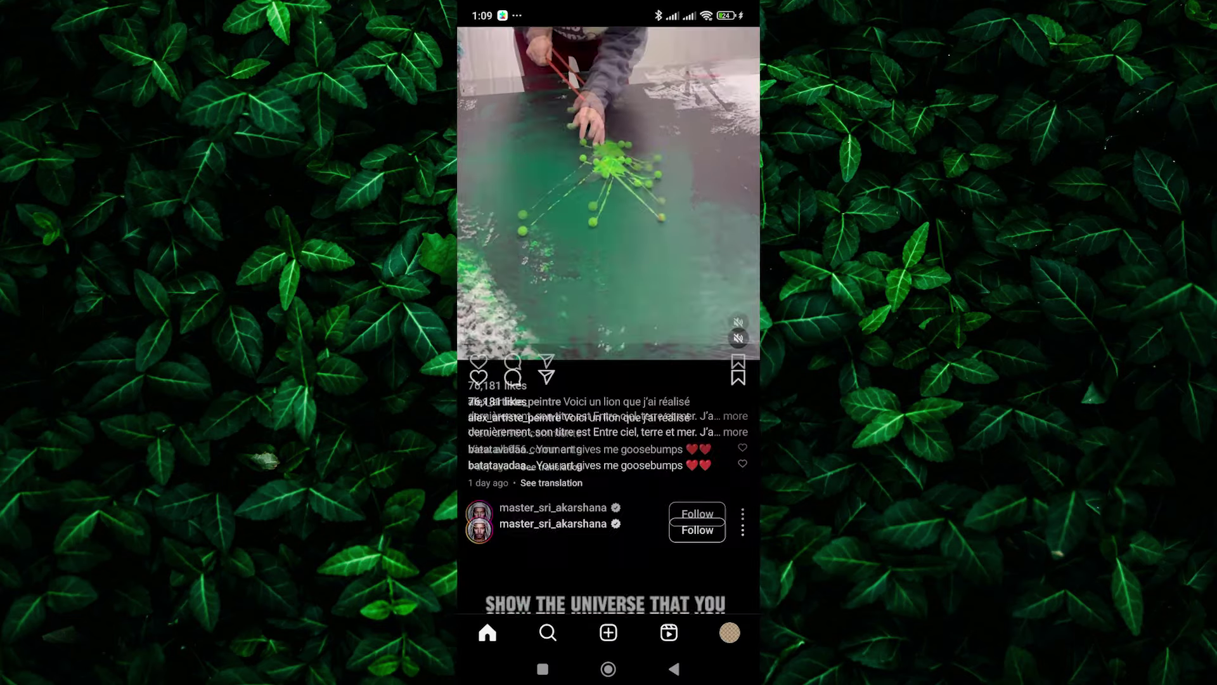
pyautogui.scroll(5, 609, 380)
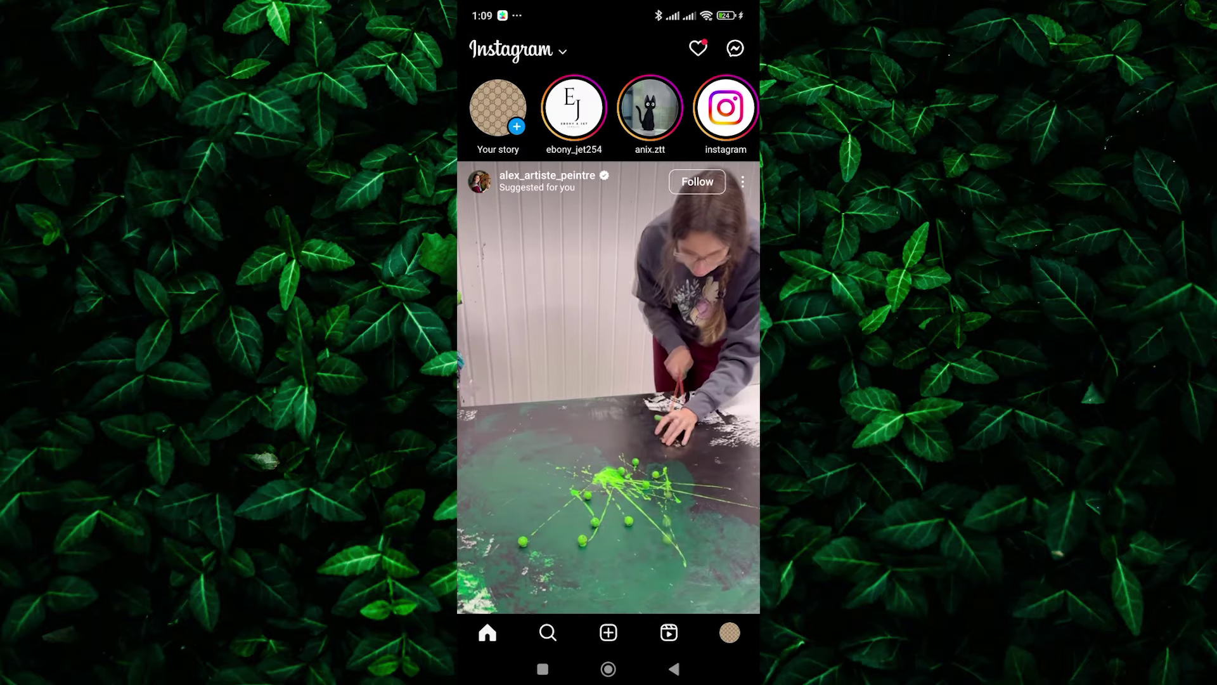
# - Open Settings and privacy from your own profile's account options menu
pyautogui.click(730, 632)
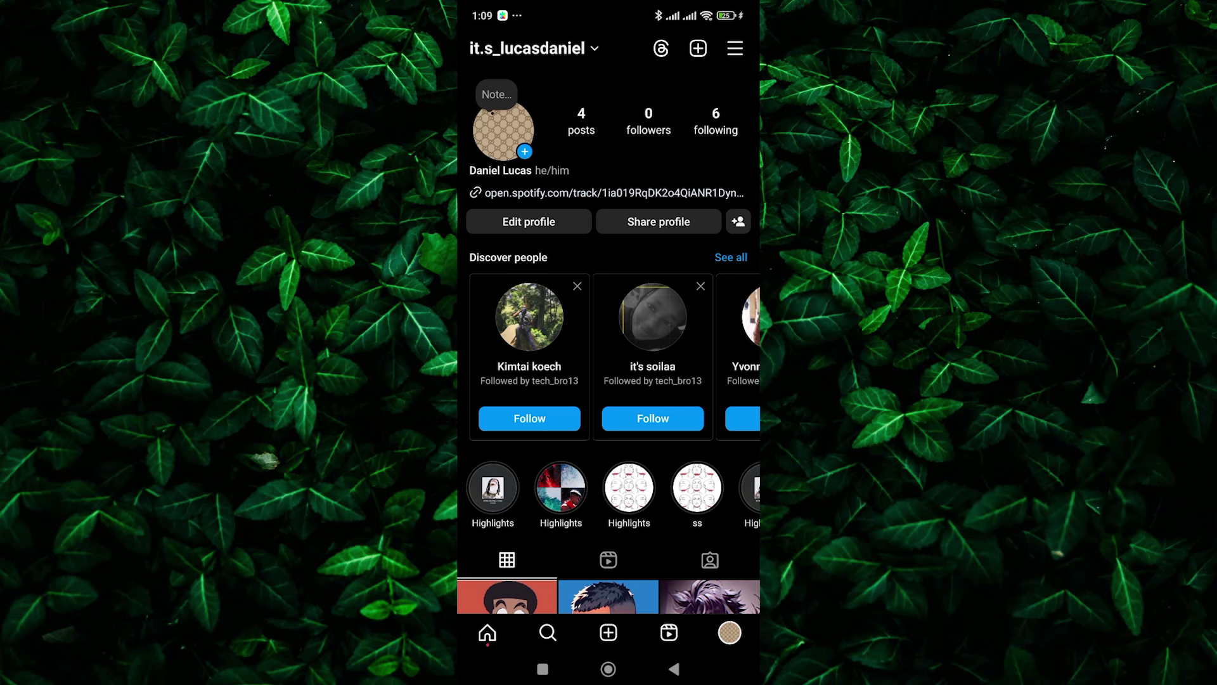
pyautogui.click(735, 48)
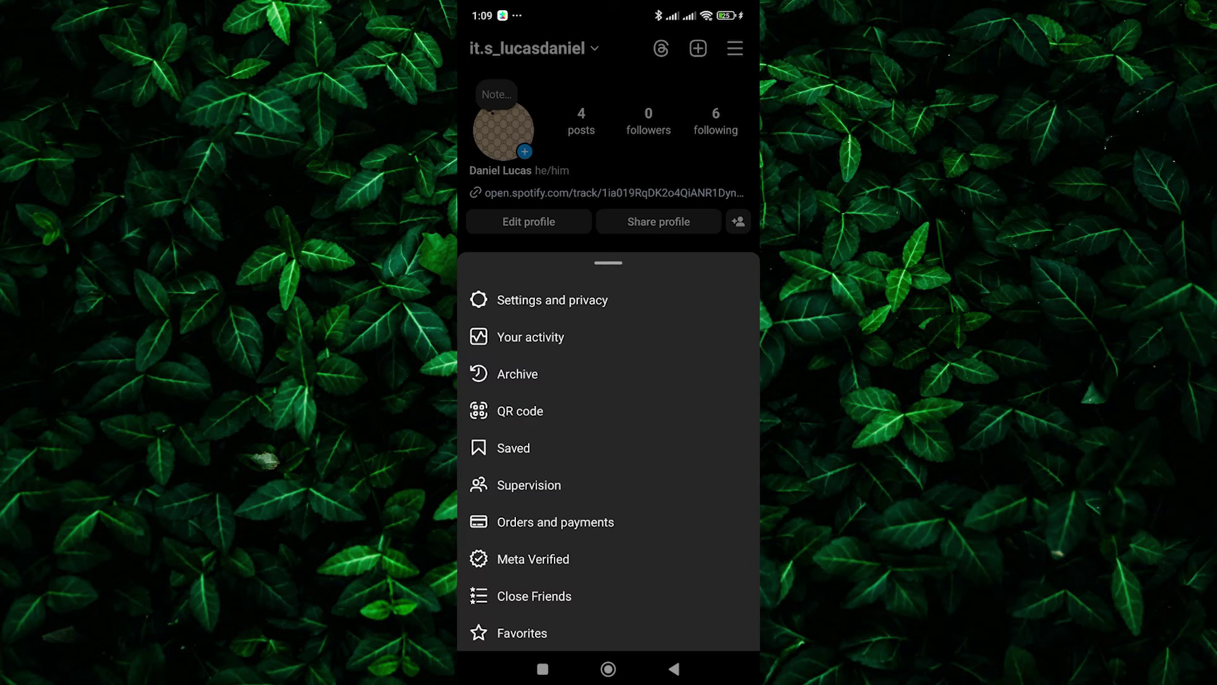
pyautogui.click(552, 300)
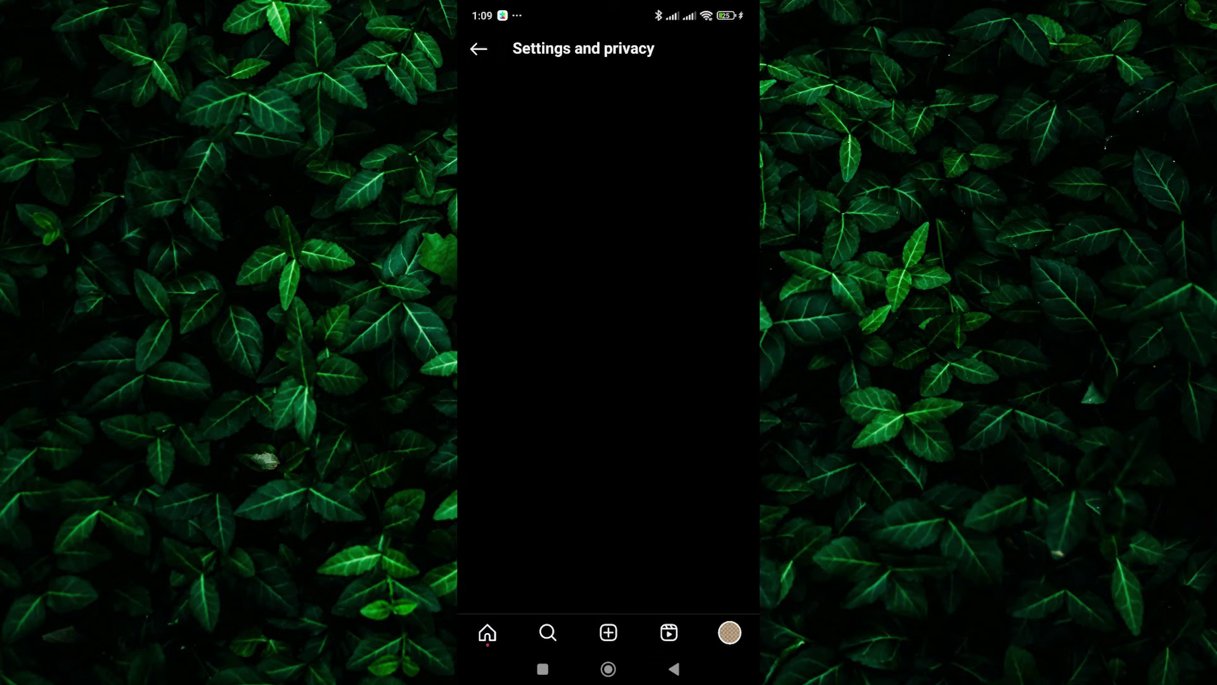
pyautogui.scroll(-10, 608, 342)
pyautogui.scroll(-5, 609, 343)
pyautogui.scroll(-3, 701, 332)
# - Open Help and choose Report a problem to begin a technical problem report
pyautogui.click(666, 368)
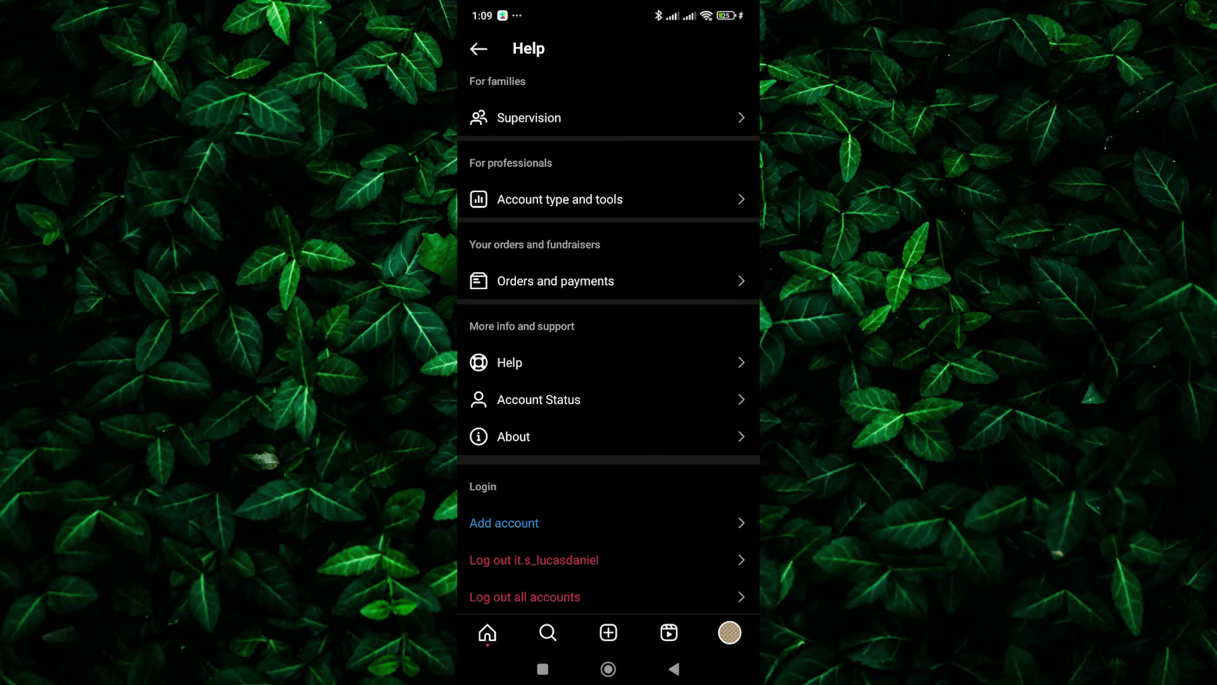
pyautogui.click(705, 91)
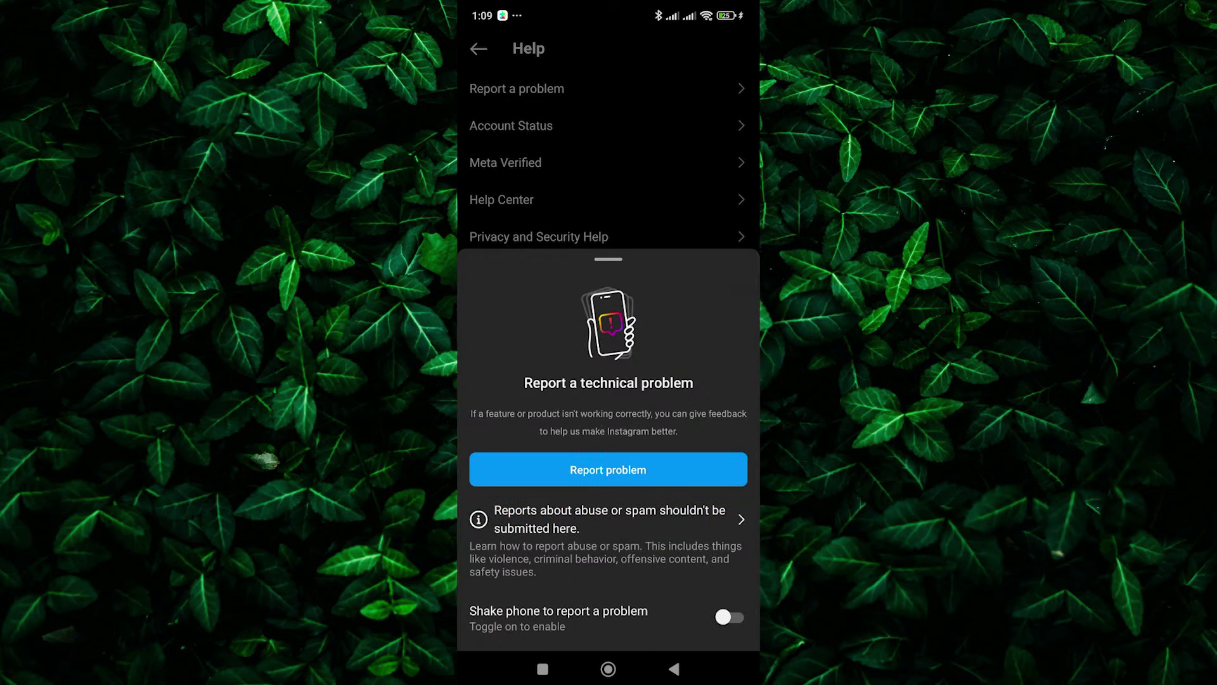
pyautogui.click(607, 469)
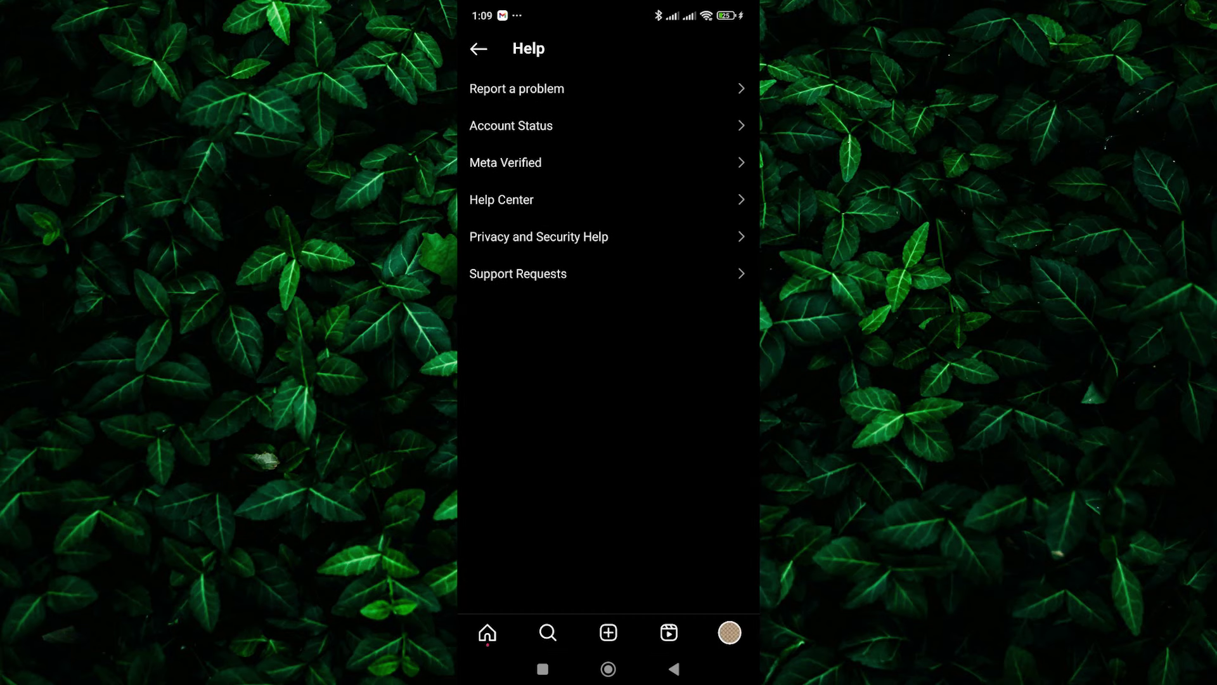
# - Include logs and diagnostics, then abandon the report without writing a description
pyautogui.click(609, 599)
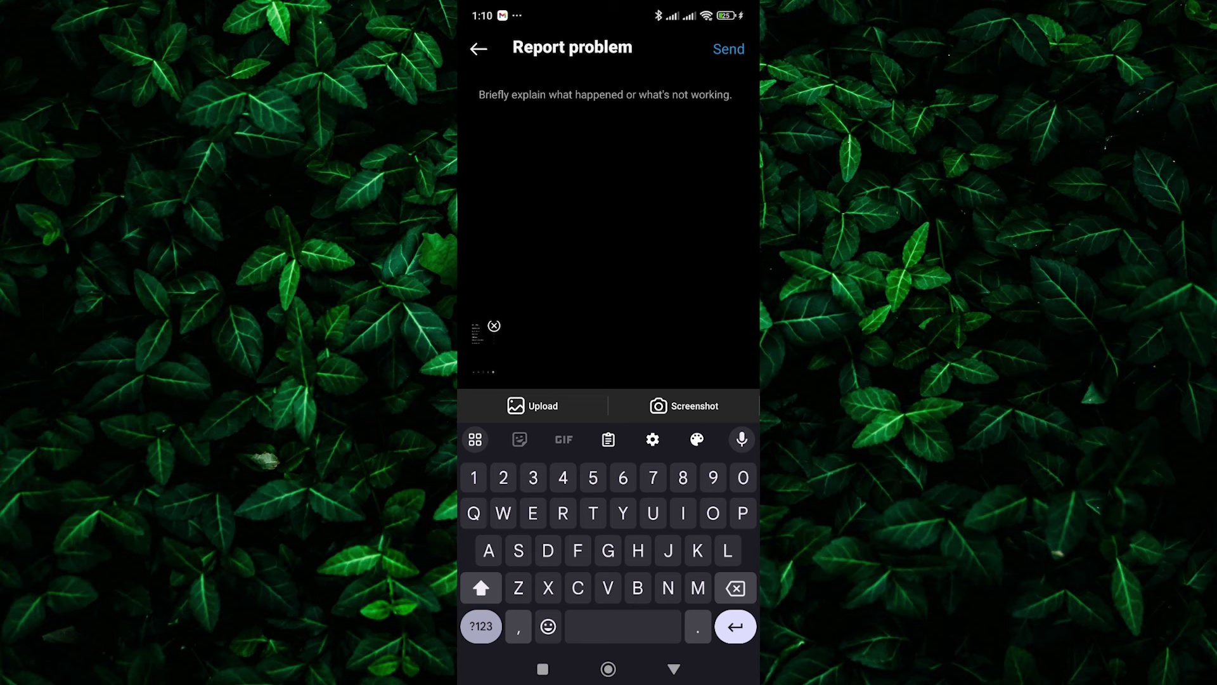
pyautogui.click(673, 668)
pyautogui.click(673, 668)
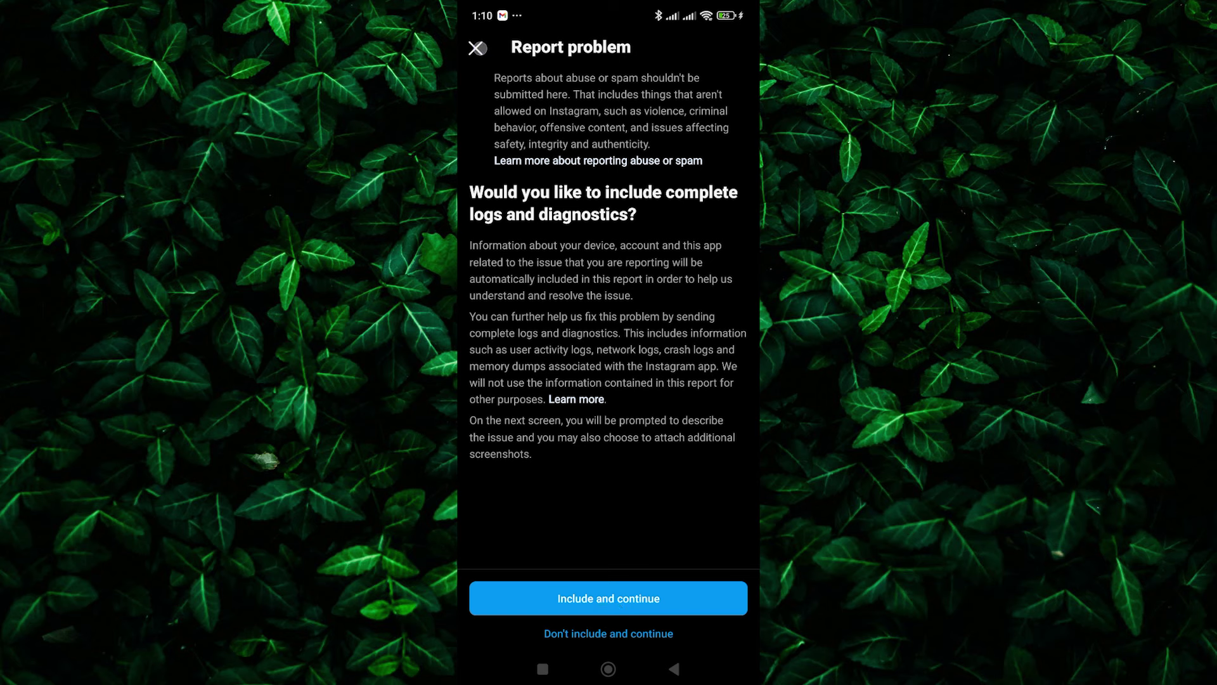
pyautogui.click(674, 669)
# - Back out through Settings and privacy and the profile to the Home feed, then exit Instagram
pyautogui.click(673, 668)
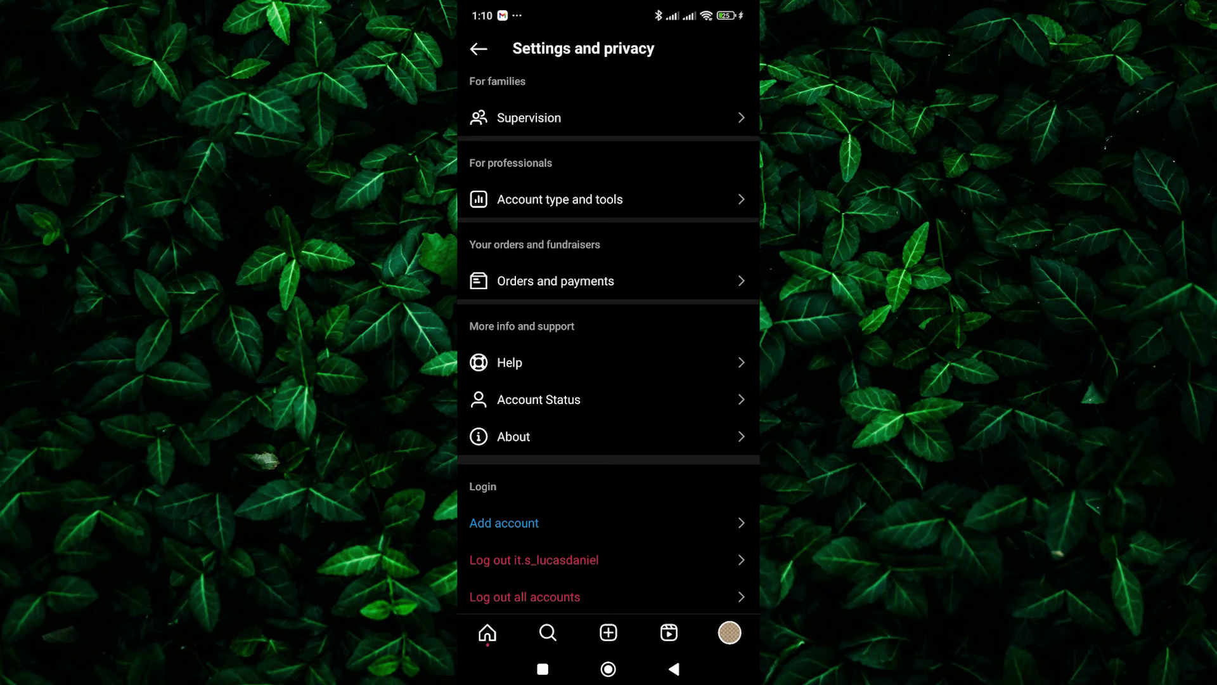
pyautogui.click(674, 669)
pyautogui.click(487, 632)
pyautogui.click(608, 669)
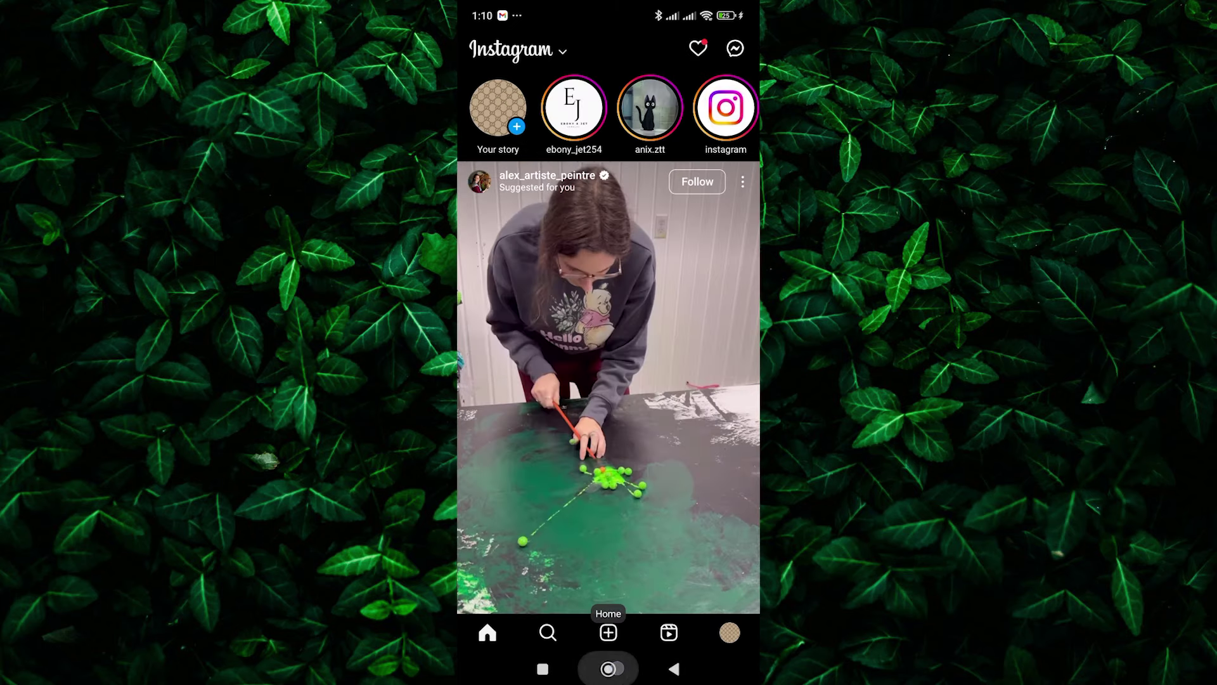
pyautogui.click(633, 622)
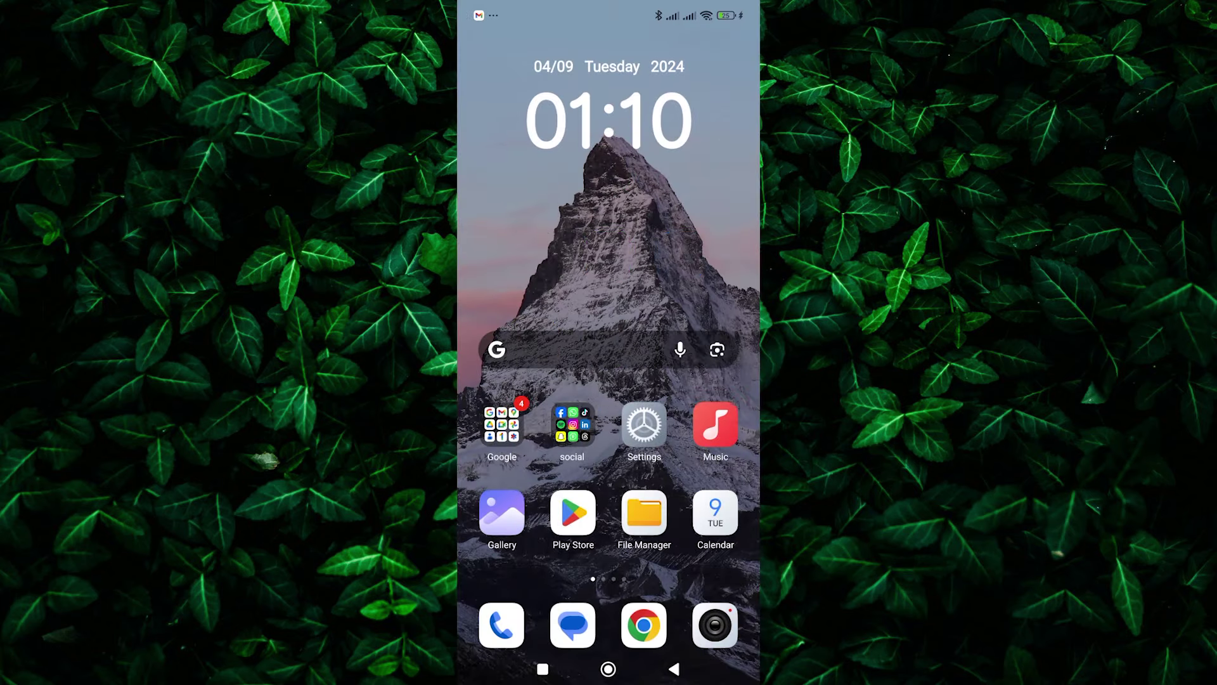